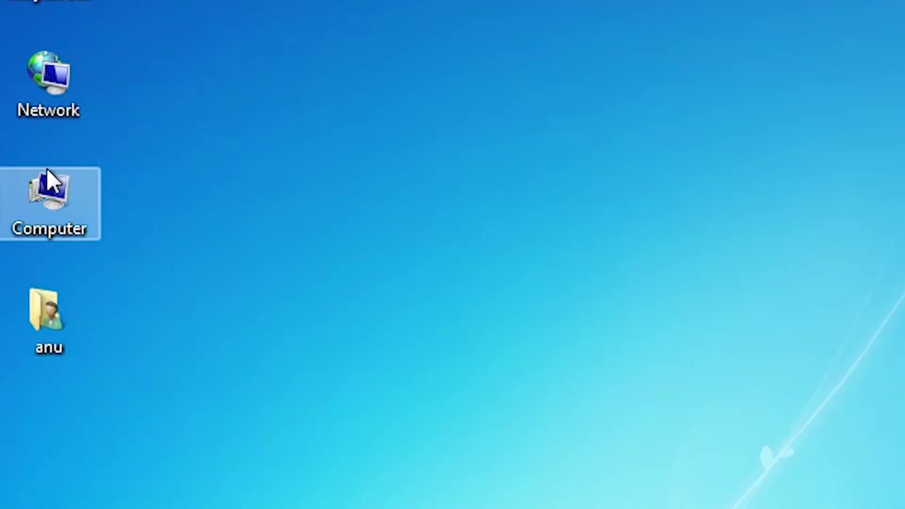
- View the computer's basic system information from Computer's properties, then close it
right_click(46, 211)
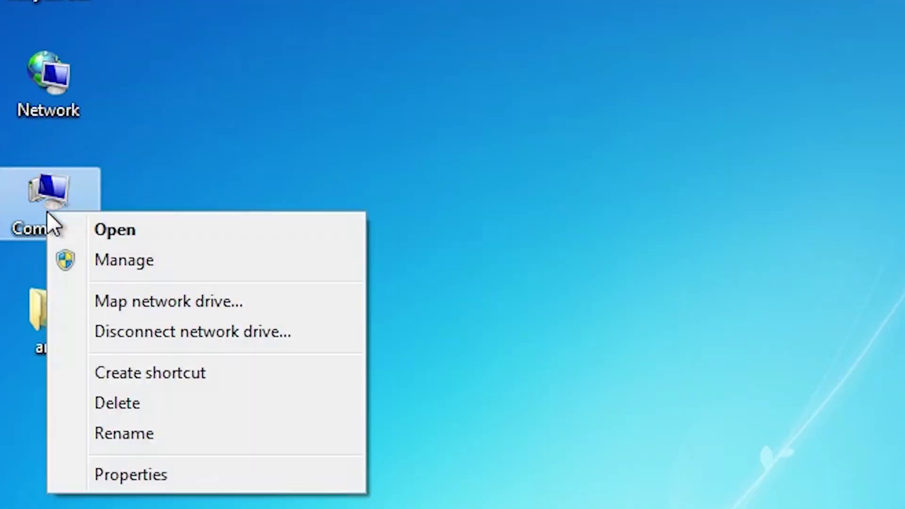
click(166, 475)
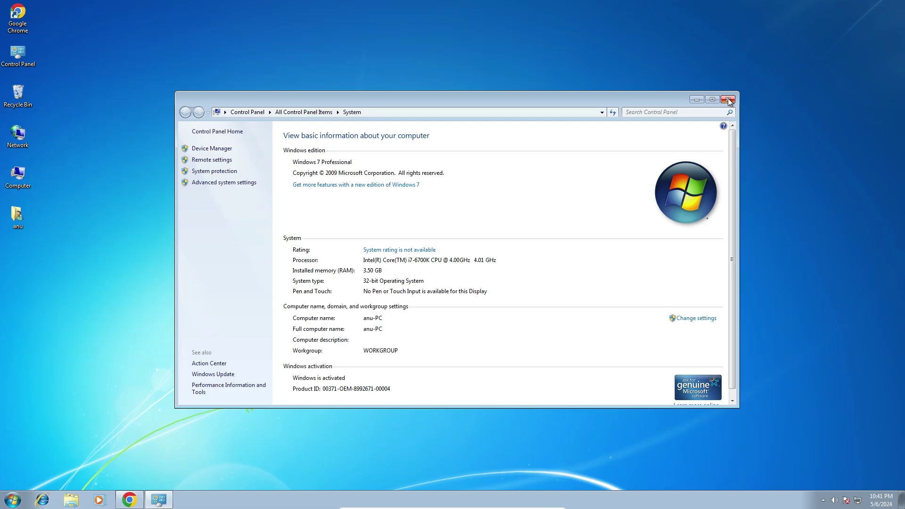
click(728, 95)
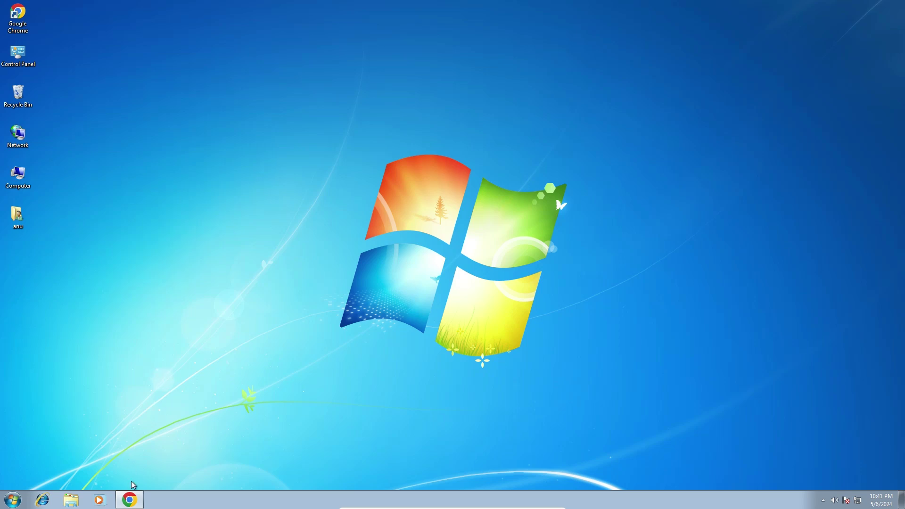
- Back in Chrome, rerun the Google search for 'hp laserjet p1006 driver'
click(130, 497)
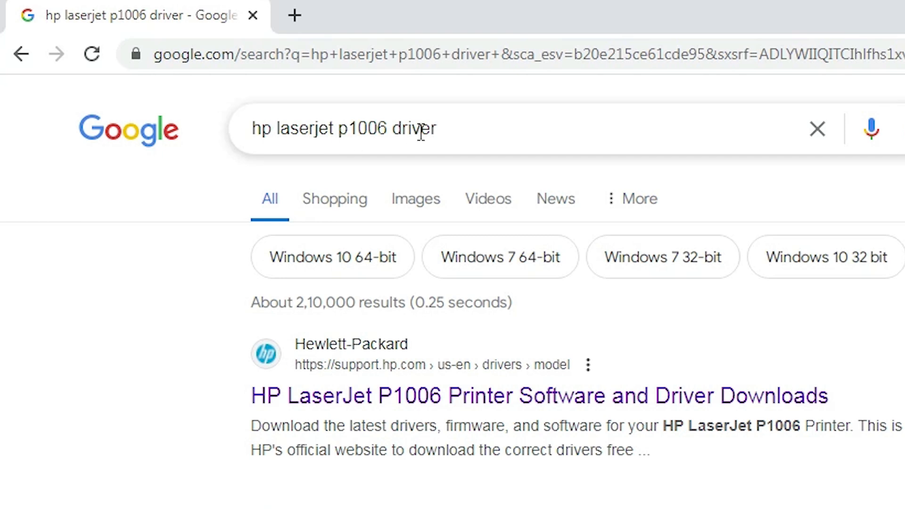
click(462, 128)
key(Return)
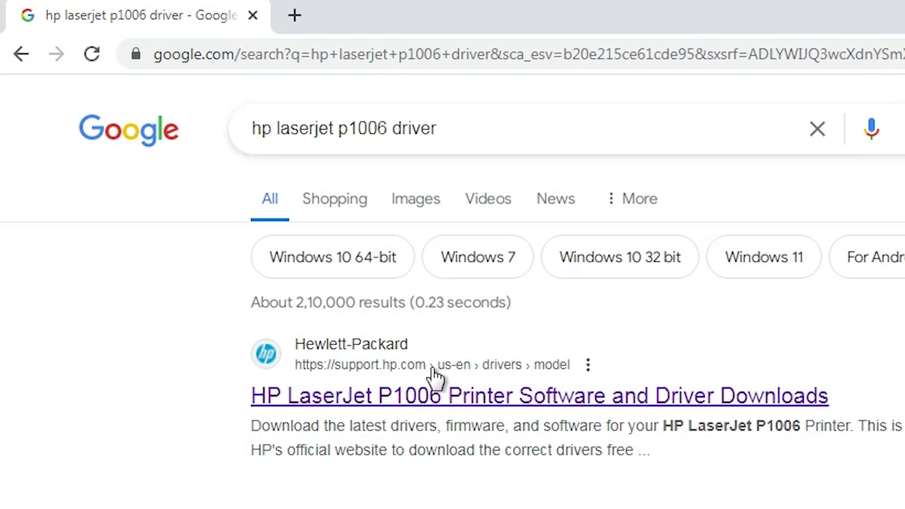
- Open HP's official P1006 software and driver downloads result in a new tab
right_click(370, 408)
click(413, 415)
click(311, 21)
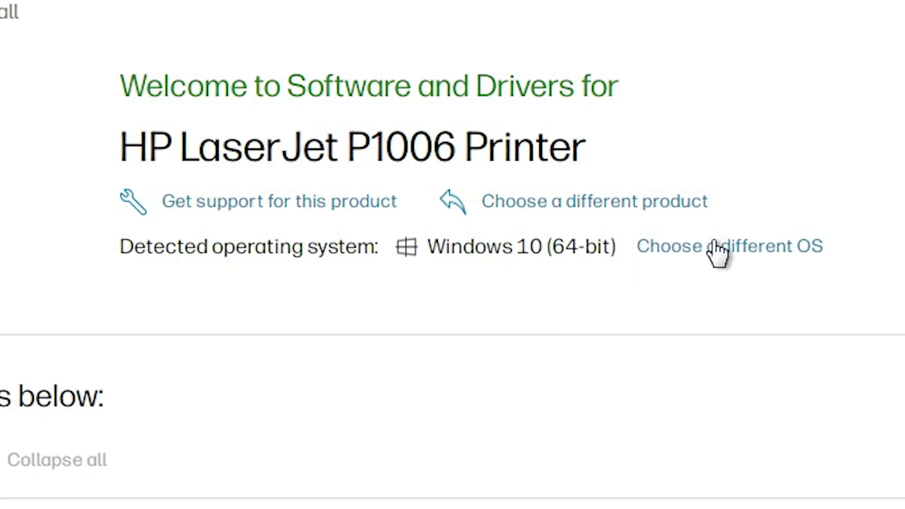
- Change the driver page's operating system version to Windows 7 (32-bit)
click(734, 249)
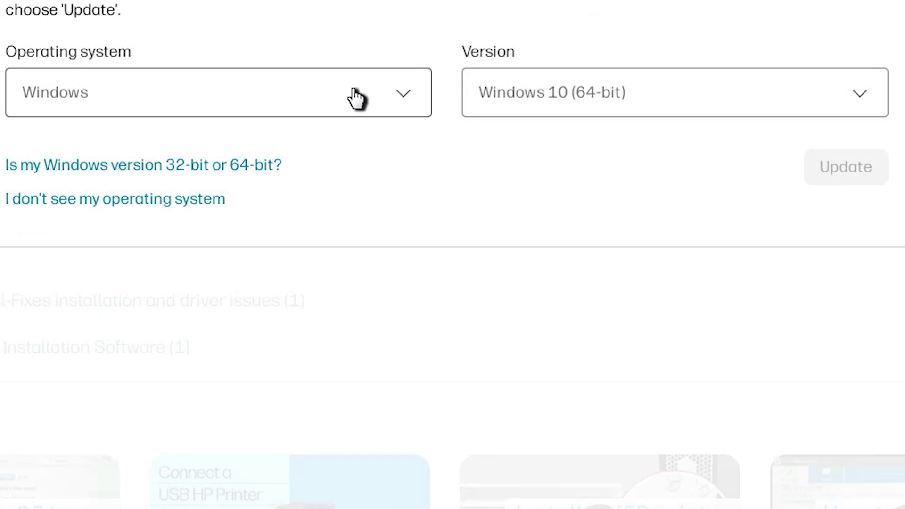
click(584, 95)
scroll(651, 326, down, 5)
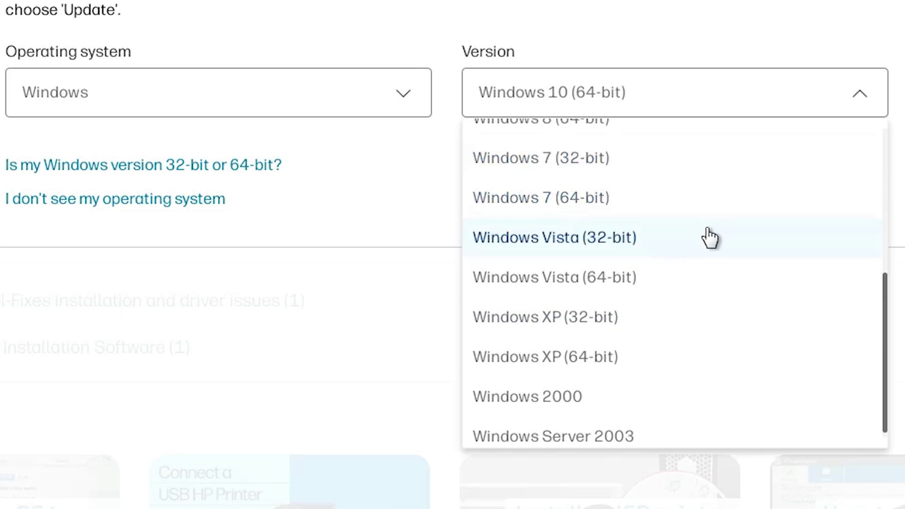
drag(883, 306, 880, 283)
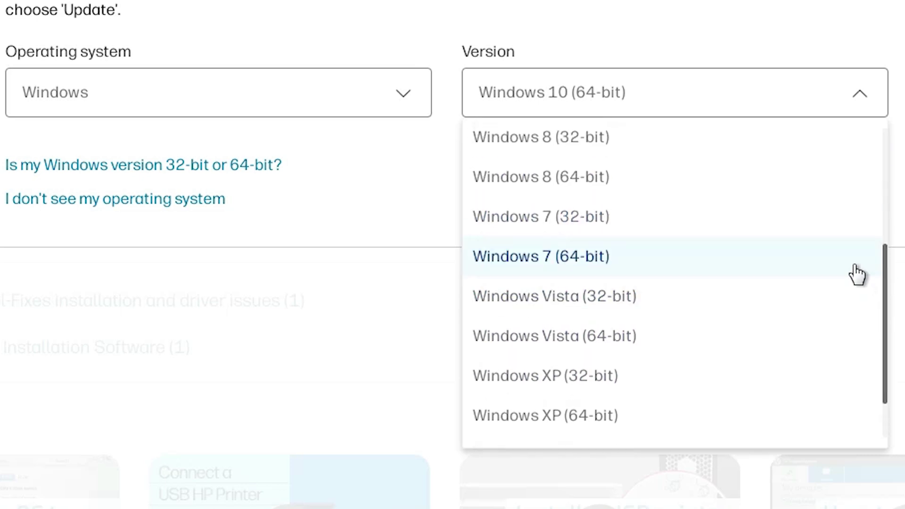
click(612, 218)
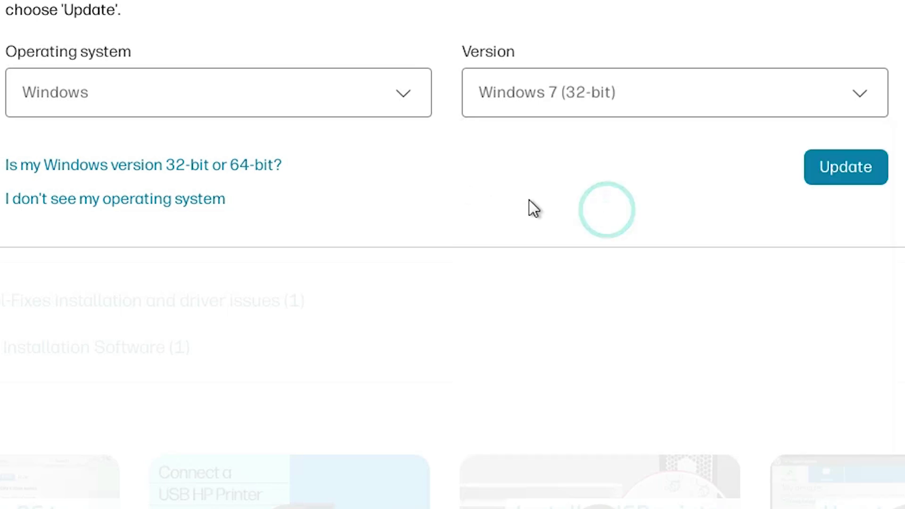
- Apply Windows 7 (32-bit) and download the Hostbased Plug and Play Basic Driver from Basic Drivers
click(876, 170)
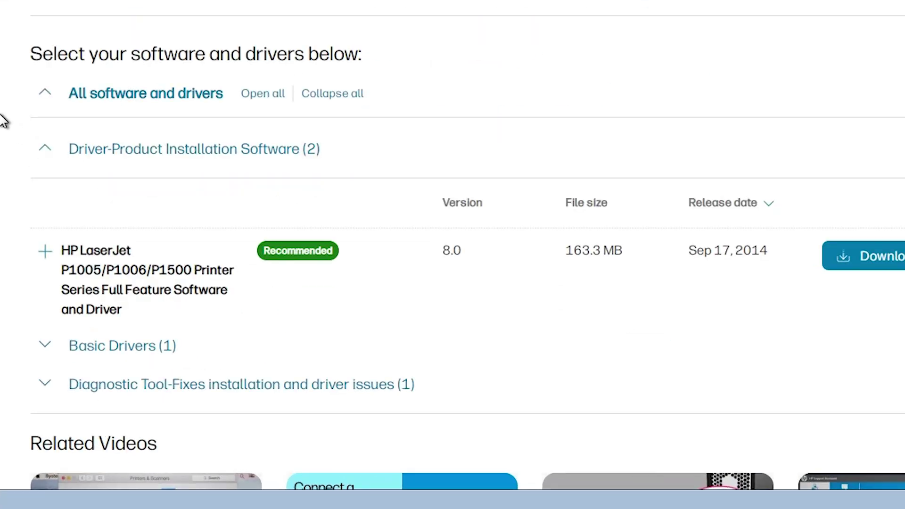
scroll(3, 121, down, 2)
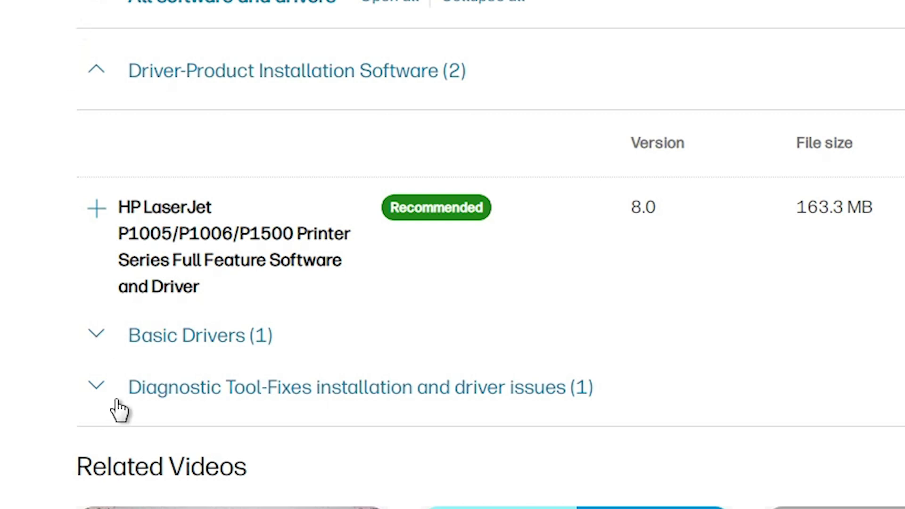
click(95, 332)
scroll(177, 285, down, 3)
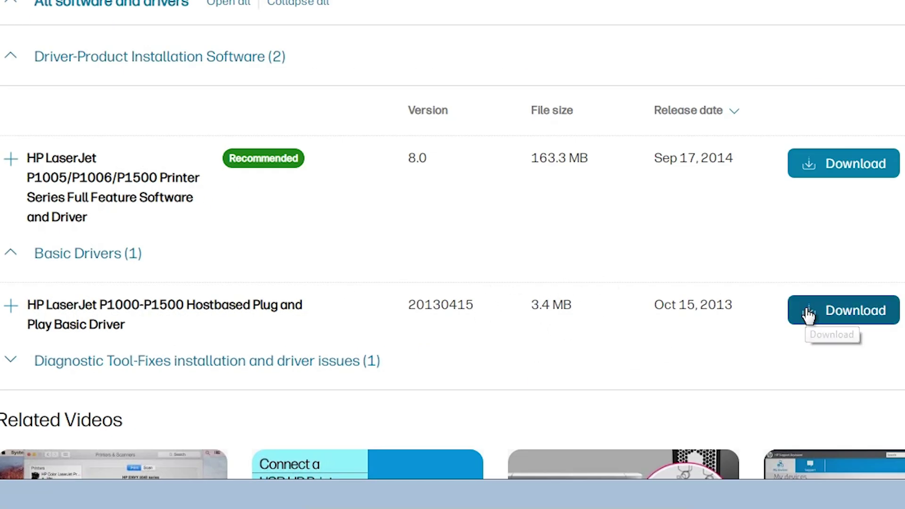
click(855, 316)
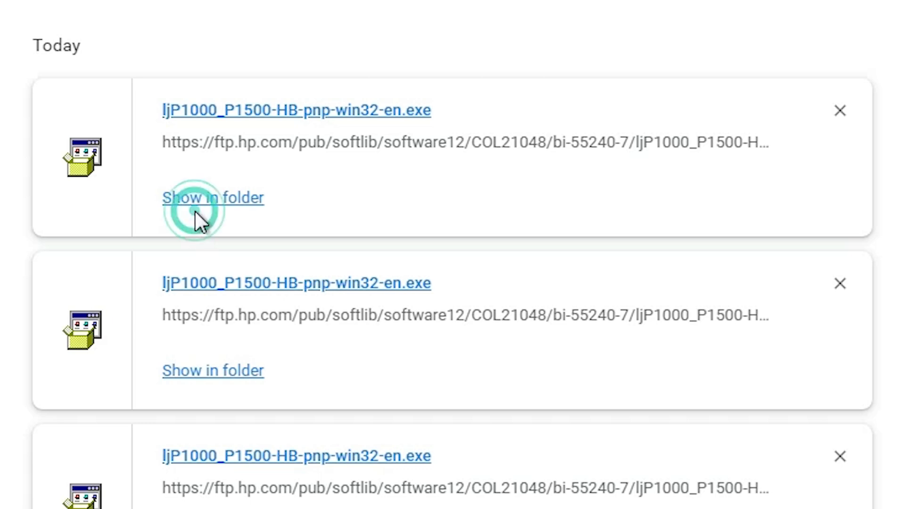
- Move ljP1000_P1500-HB-pnp-win32-en.exe from the Downloads folder onto the desktop and close Explorer
click(196, 217)
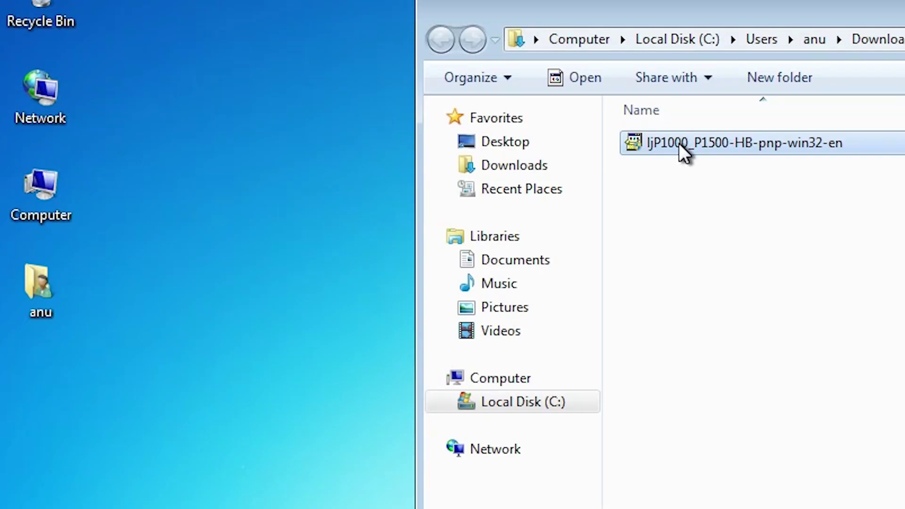
drag(288, 155, 30, 299)
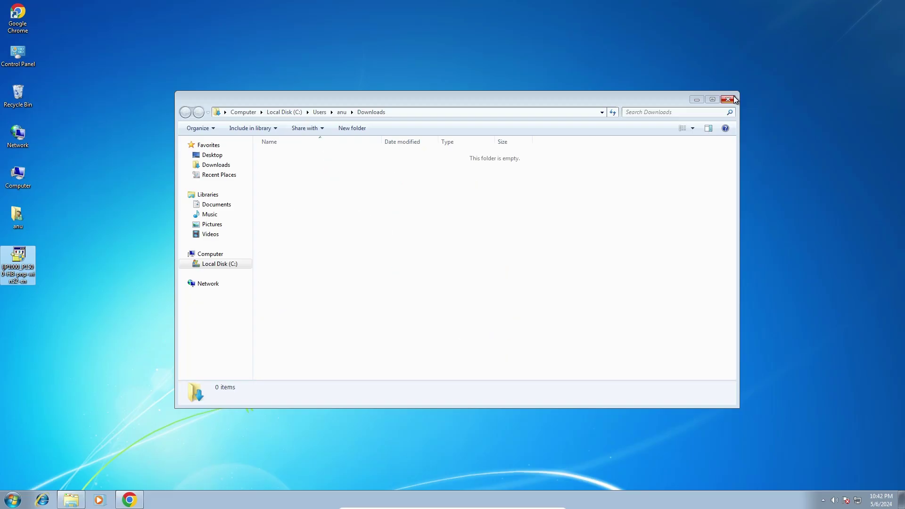
click(726, 95)
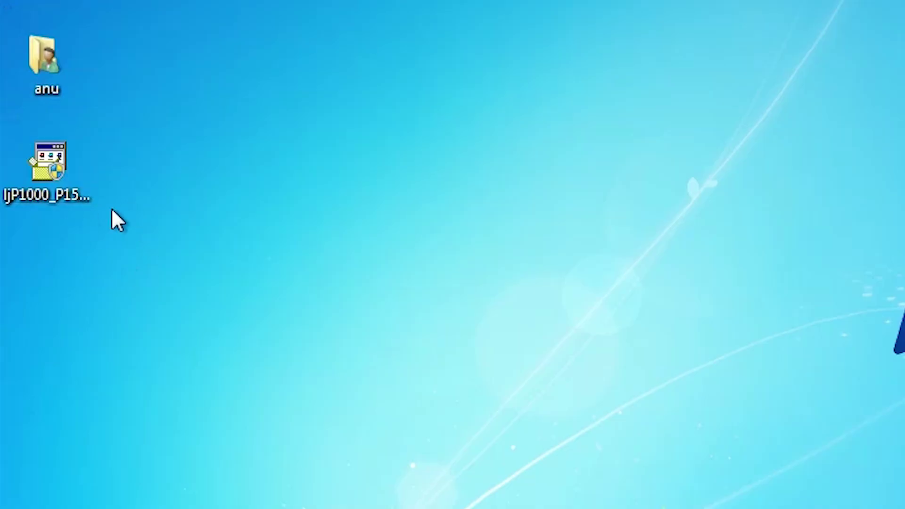
click(68, 175)
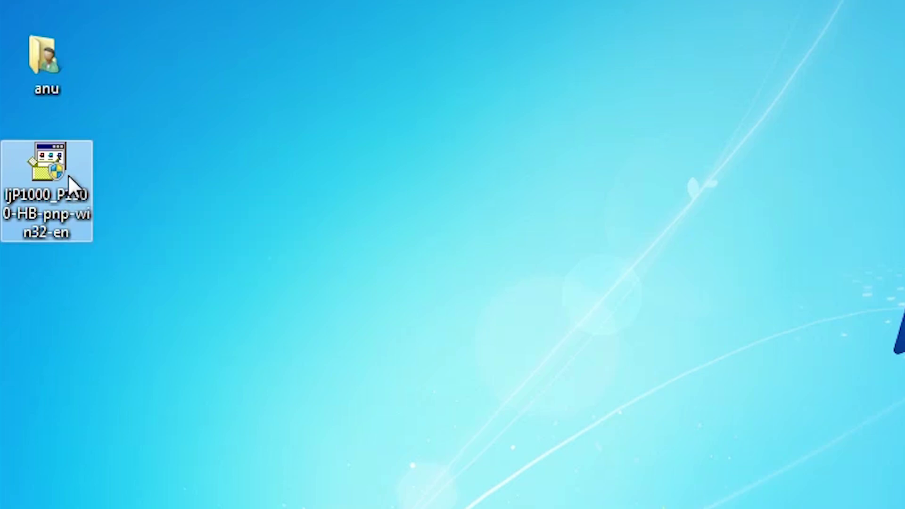
- Extract the installer with WinRAR into a ljP1000_P1500-HB-pnp-win32-en desktop folder and check its contents
right_click(68, 174)
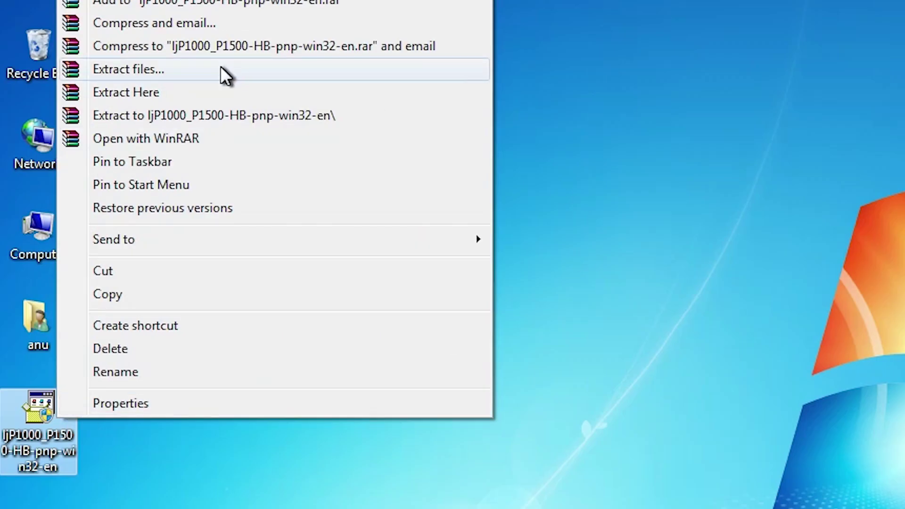
click(221, 70)
click(520, 476)
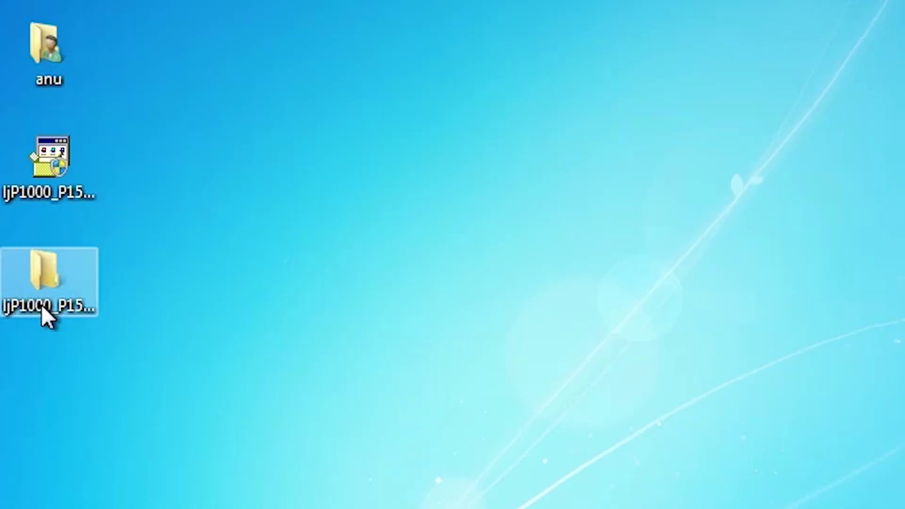
double_click(41, 302)
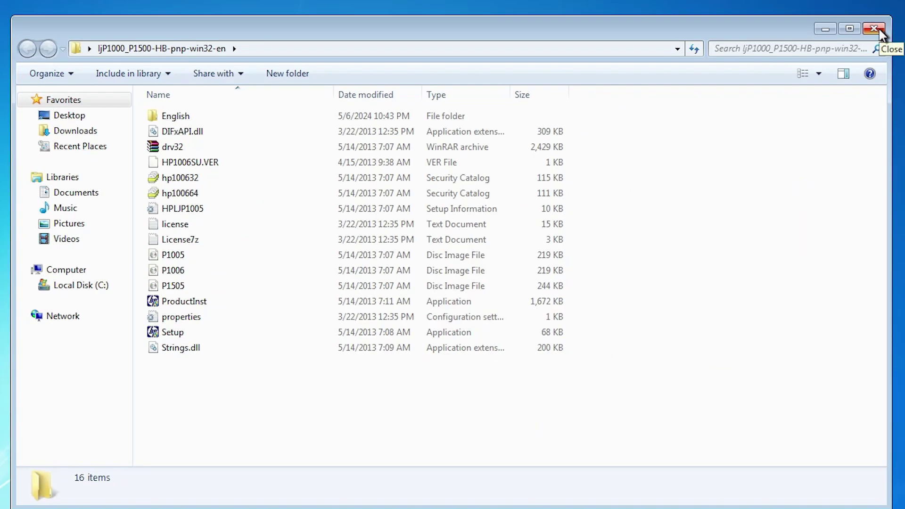
click(877, 30)
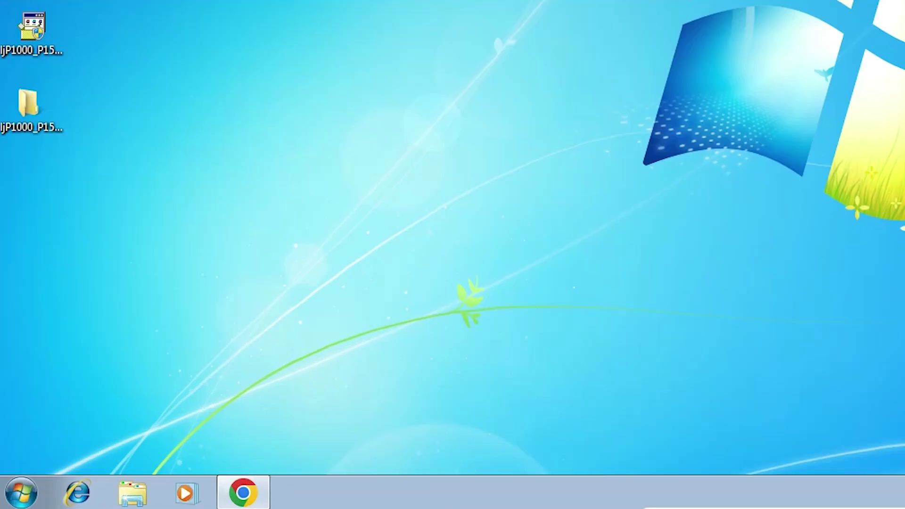
- Start the Add Printer wizard from Control Panel's Devices and Printers
click(14, 501)
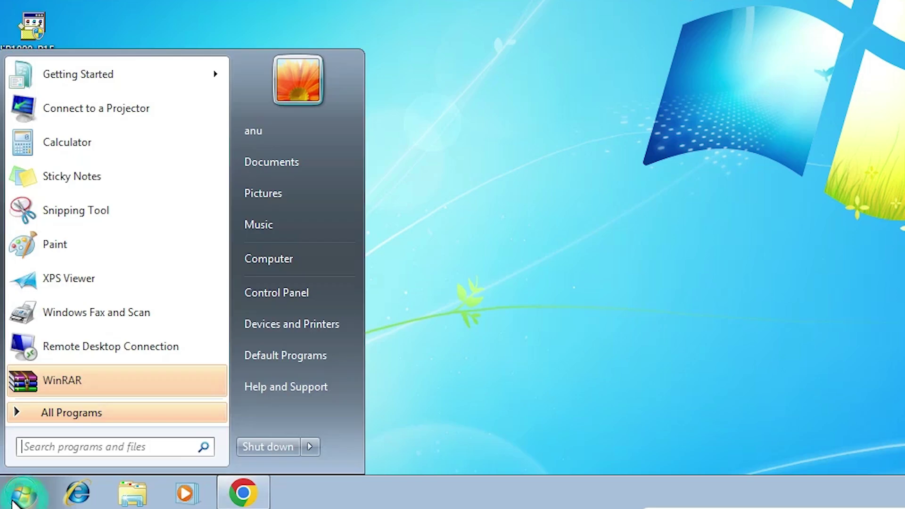
click(313, 295)
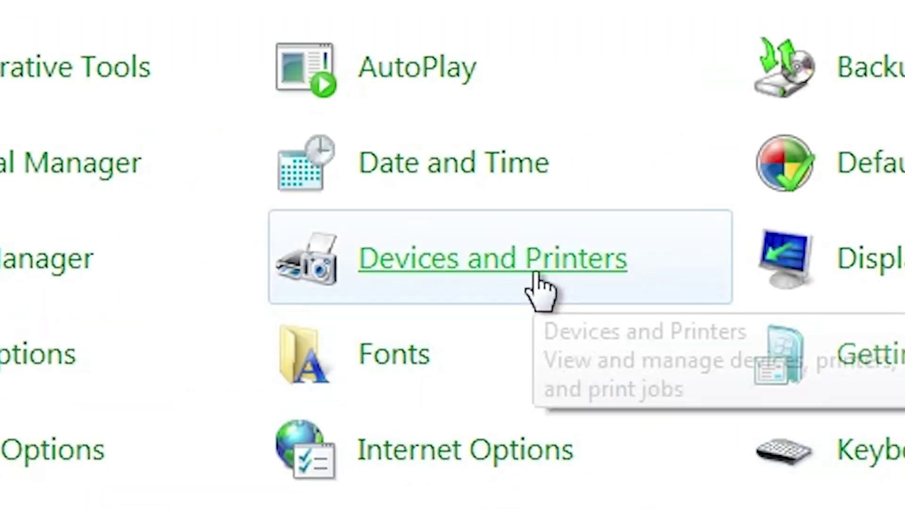
click(540, 284)
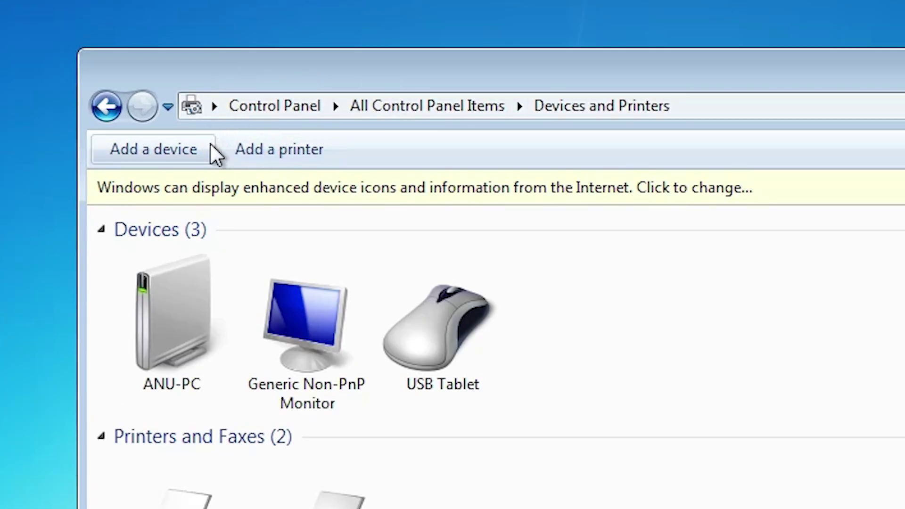
click(297, 153)
click(298, 152)
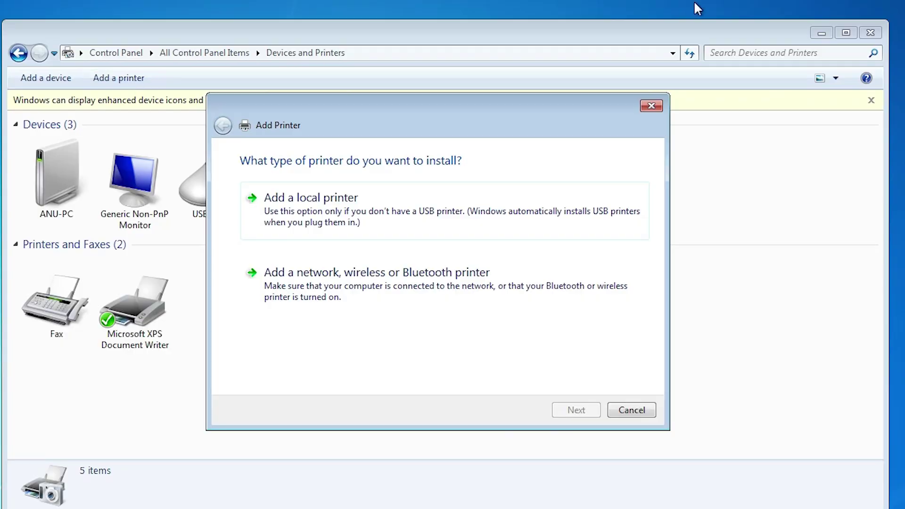
click(869, 38)
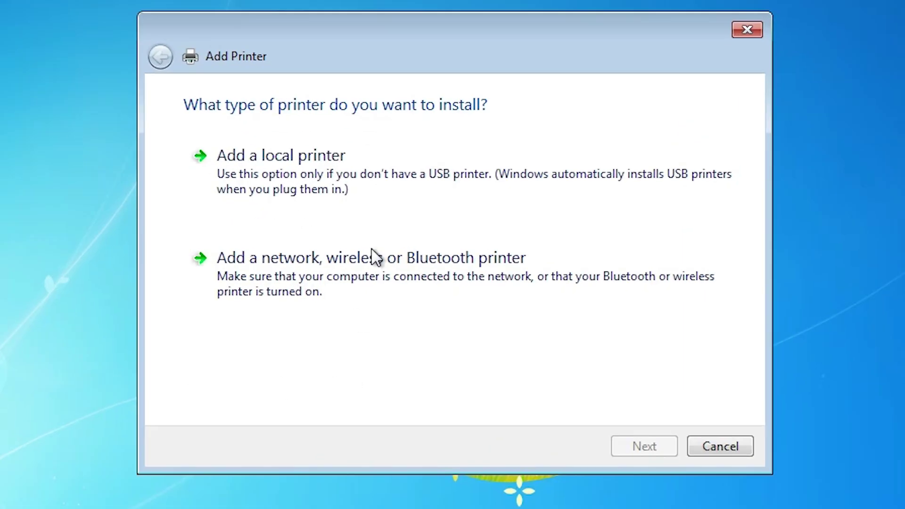
- Add a local printer on existing port USB001 (Local Port) and continue to driver installation
click(361, 178)
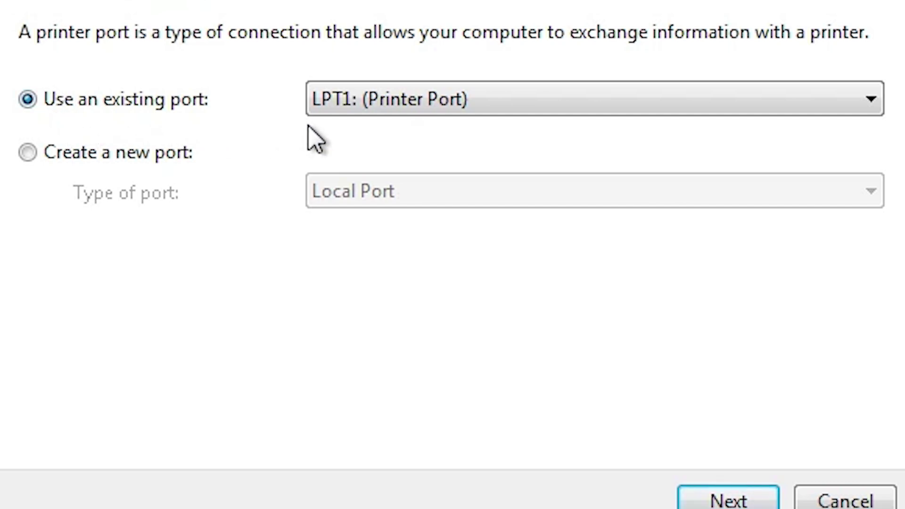
click(417, 105)
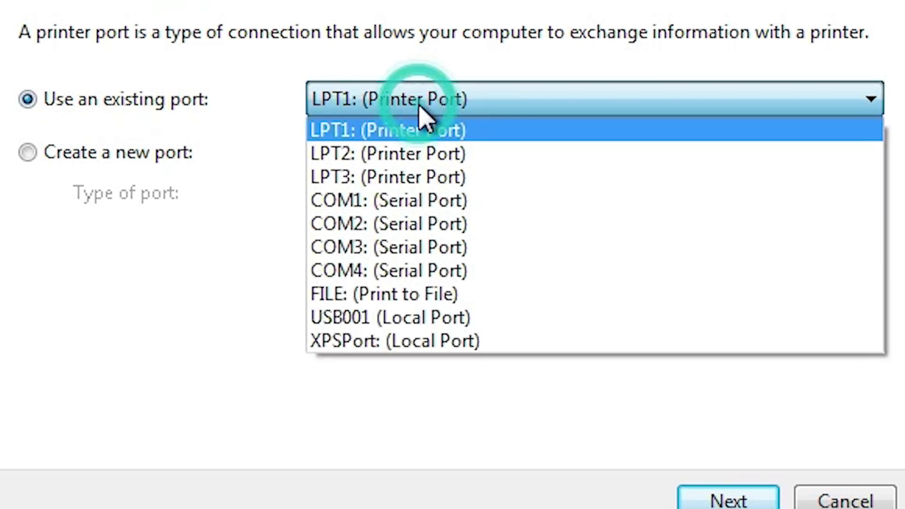
click(429, 315)
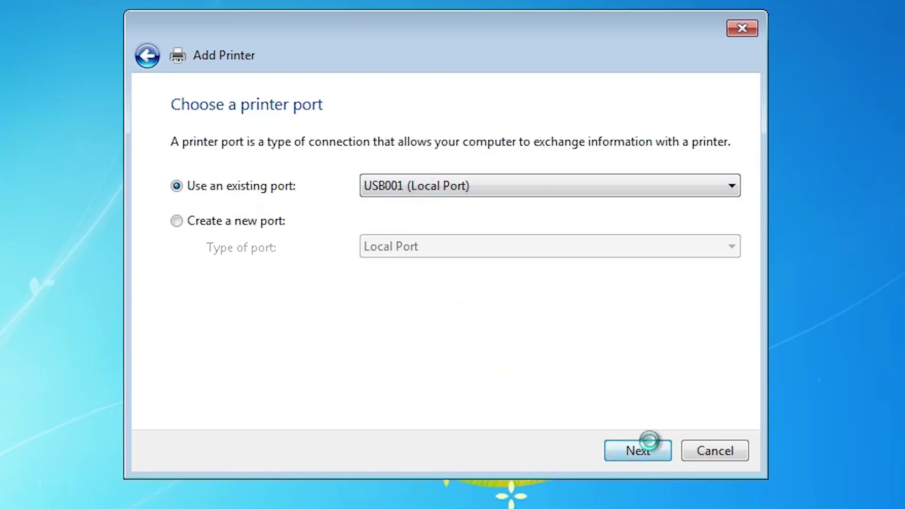
click(649, 441)
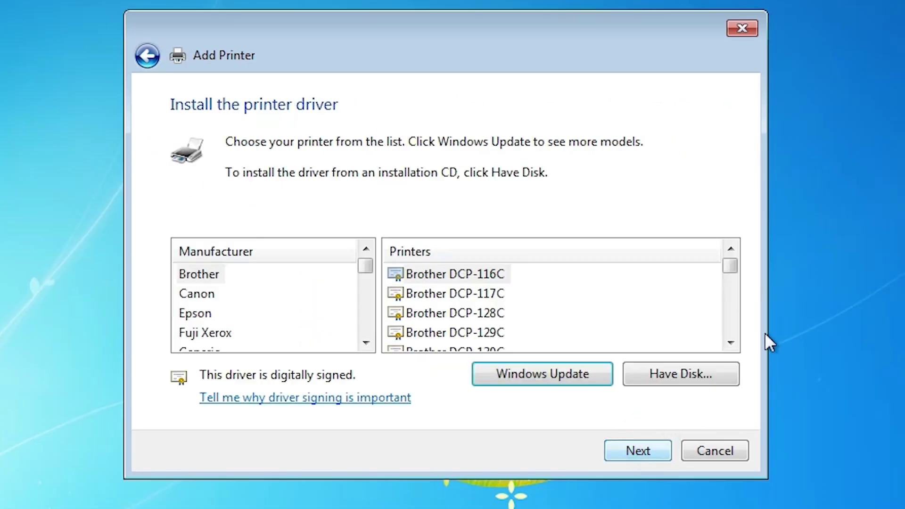
- Load drivers from HPLJP1005.inf in the extracted desktop folder and select HP LaserJet P1006
click(669, 380)
click(637, 343)
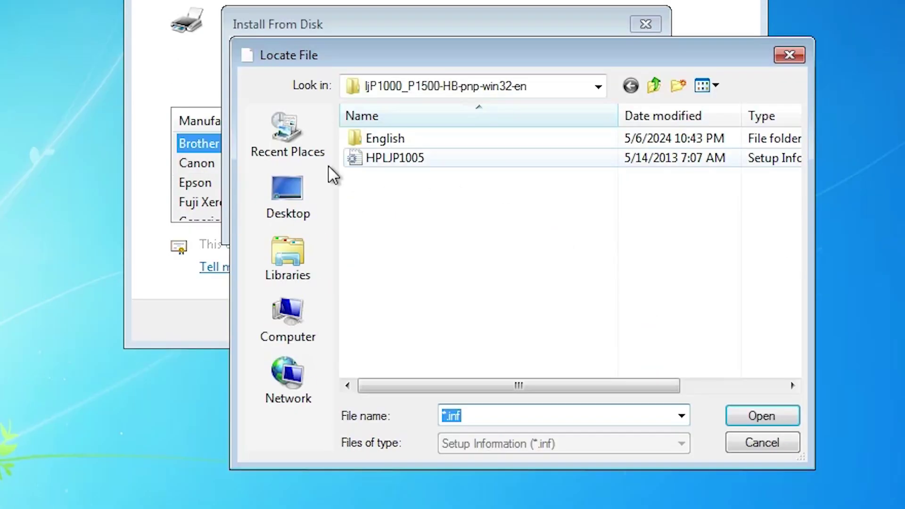
click(289, 328)
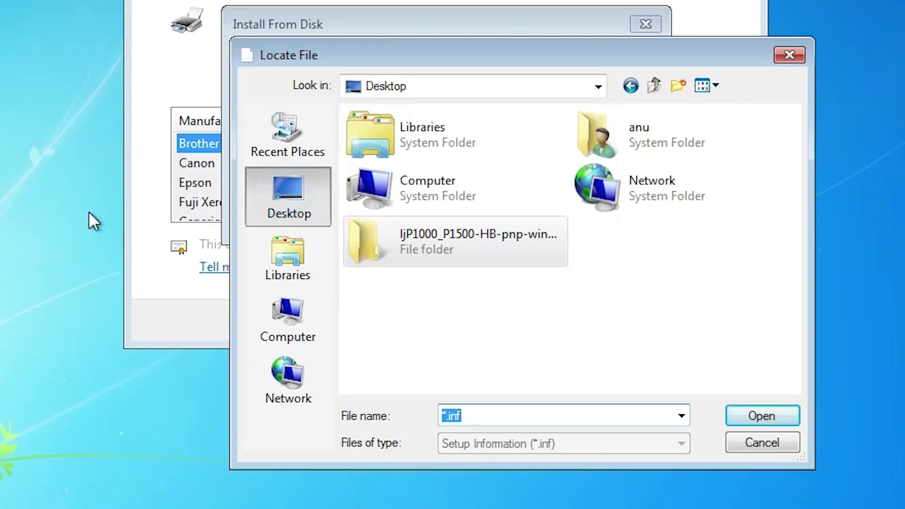
double_click(438, 243)
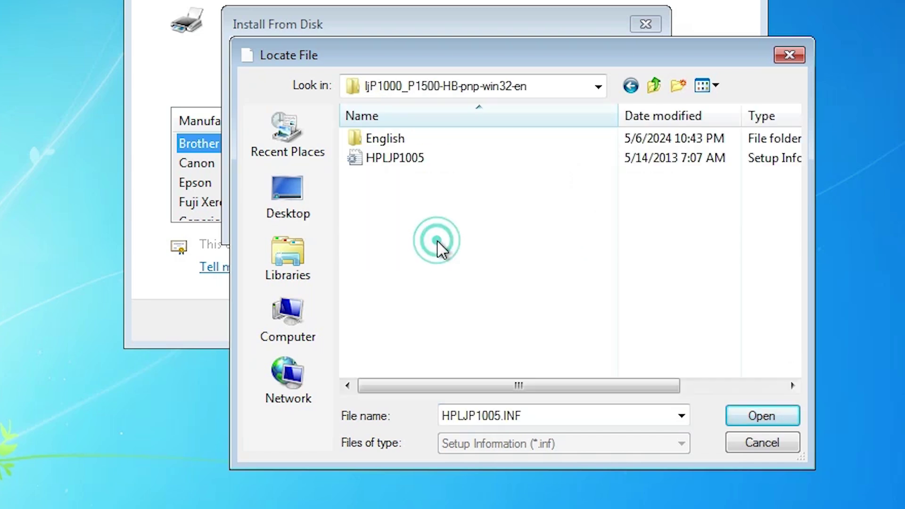
click(384, 159)
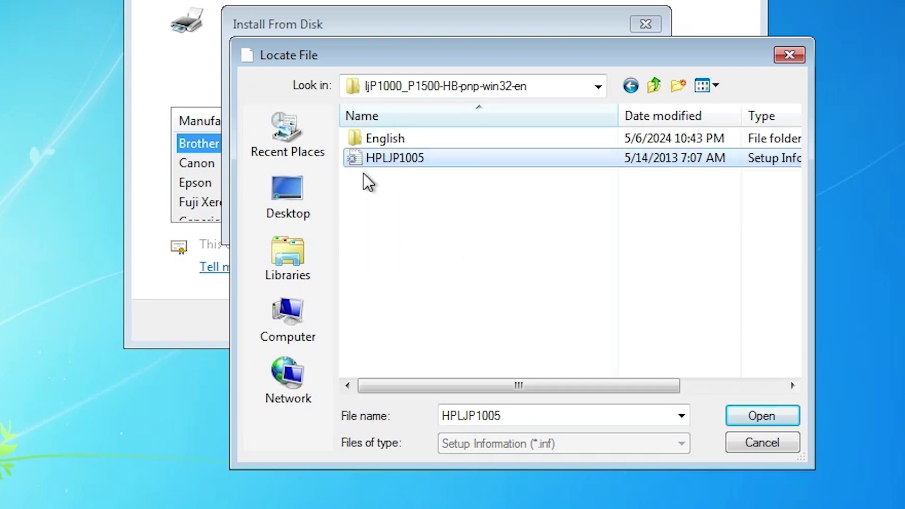
click(768, 417)
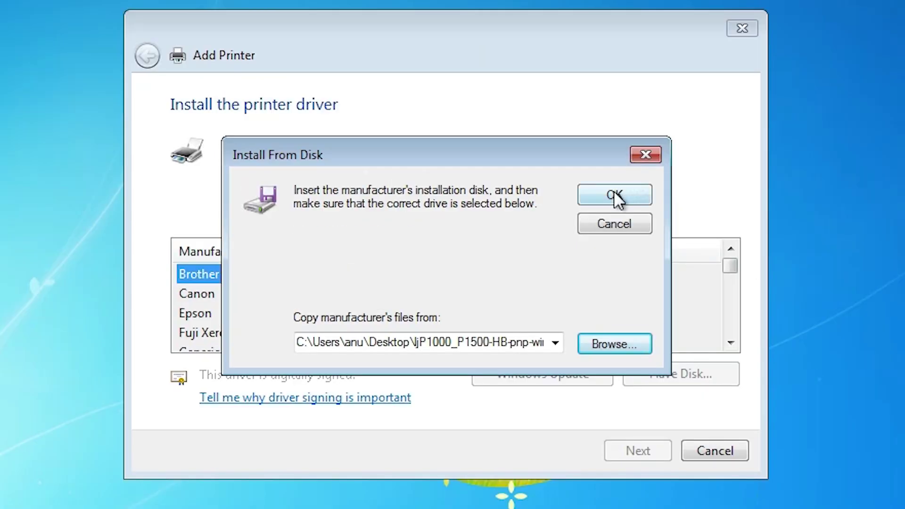
click(615, 64)
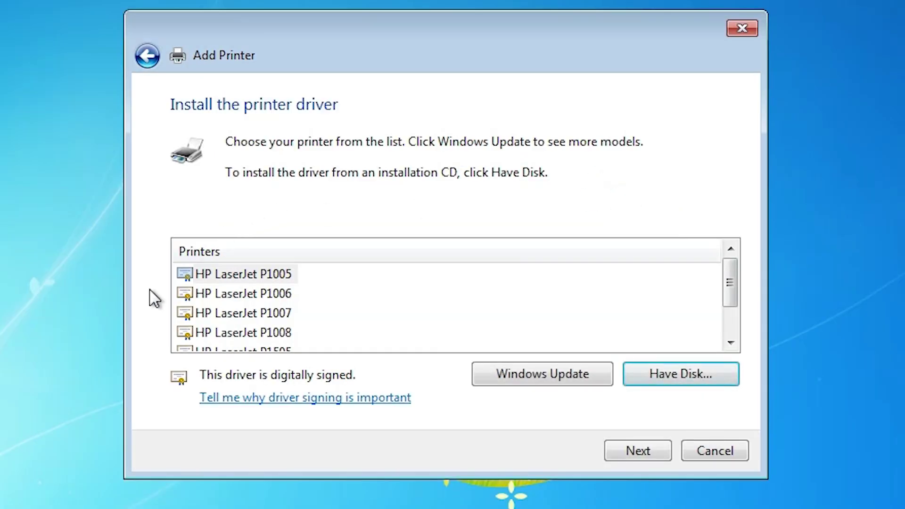
click(236, 301)
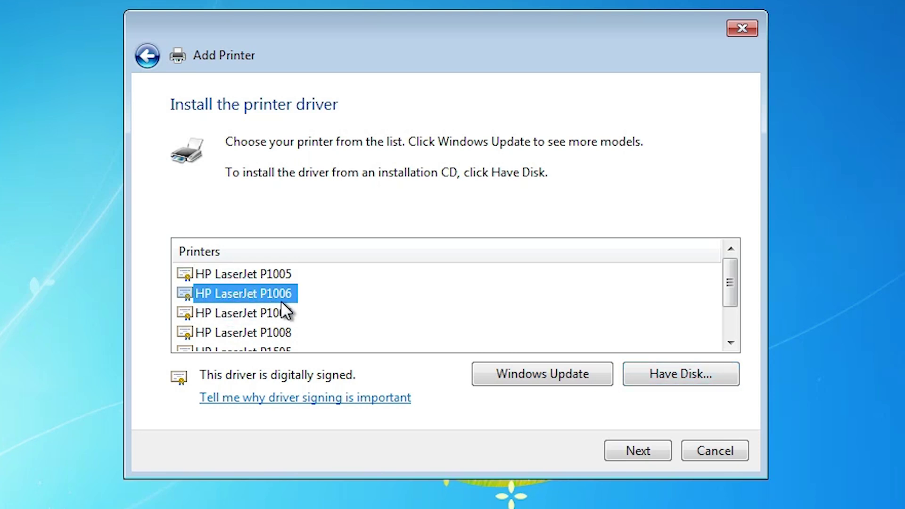
- Install the printer under the default name 'HP LaserJet P1006' and finish the wizard
click(612, 454)
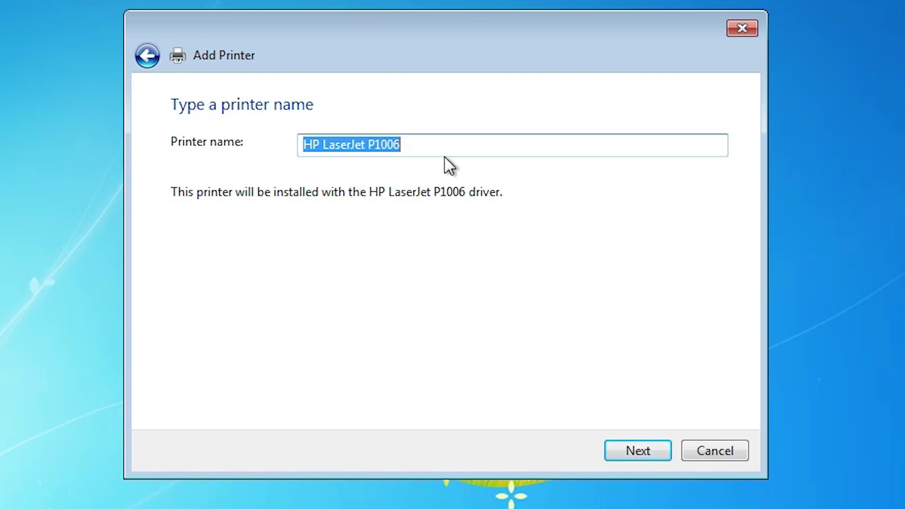
click(629, 448)
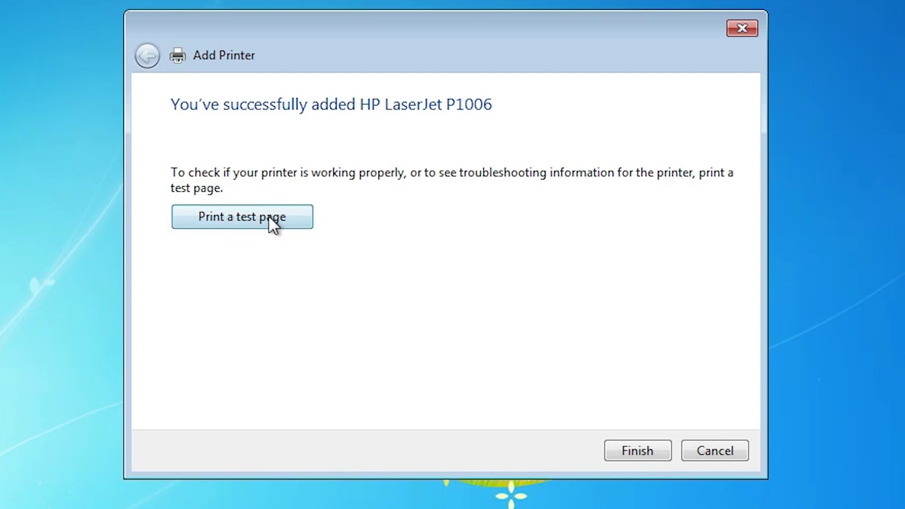
click(612, 448)
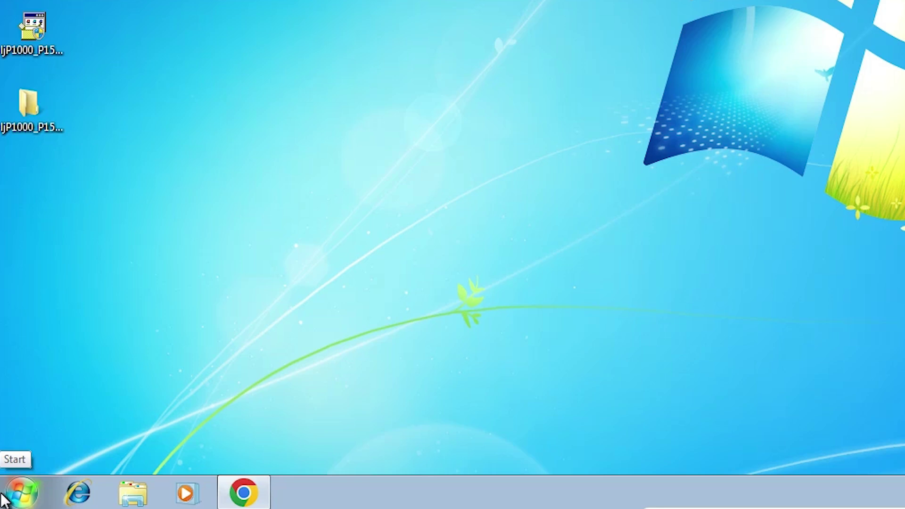
- Go to Devices and Printers via Start and Control Panel to confirm HP LaserJet P1006 is listed
click(3, 497)
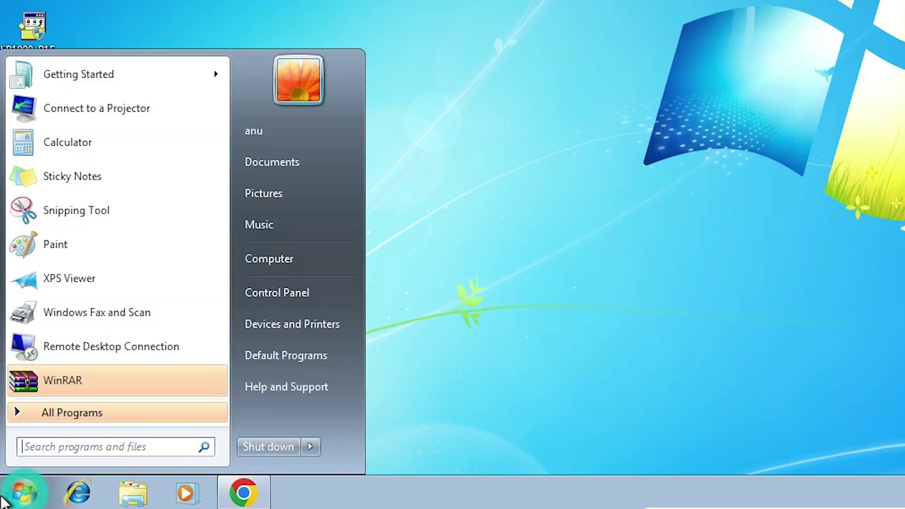
click(309, 292)
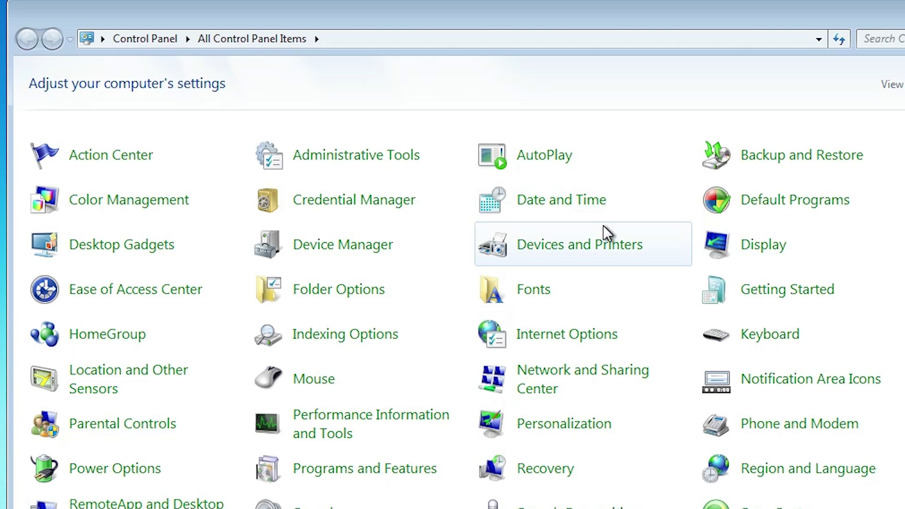
click(592, 239)
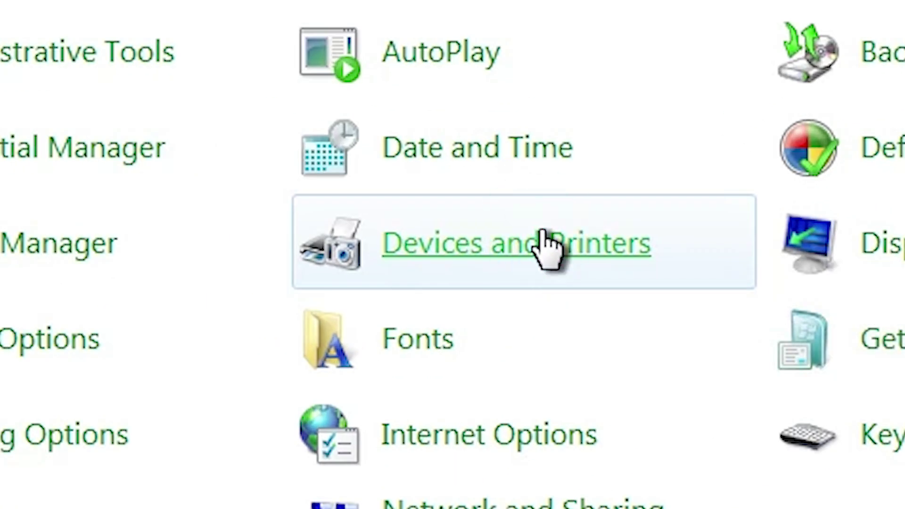